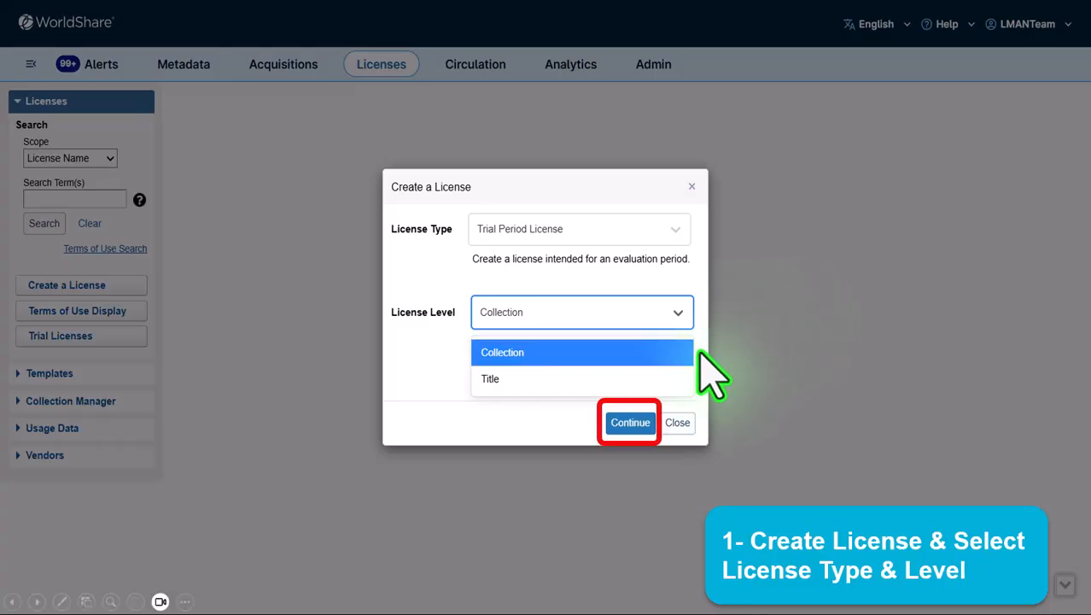
# - Start a collection-level Trial Period License and set Cambridge University Press (US) as its single vendor
pyautogui.click(631, 422)
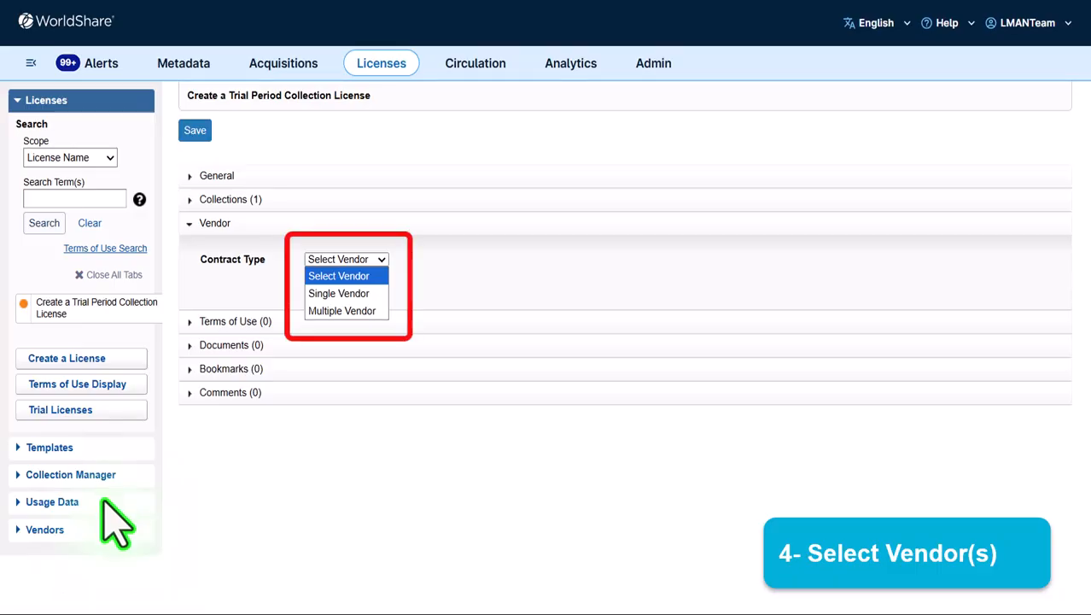
pyautogui.click(354, 293)
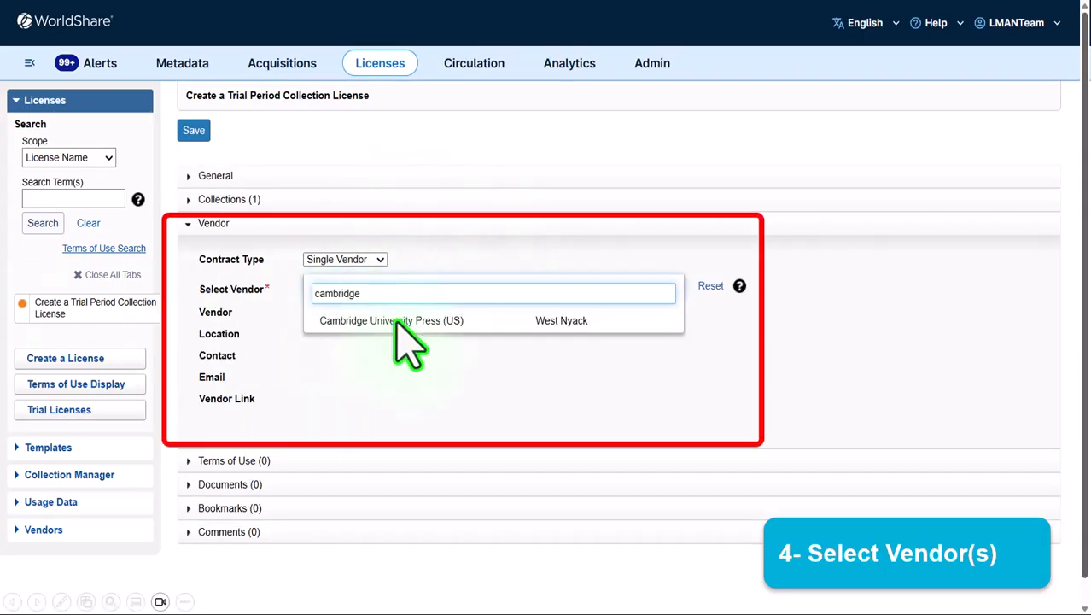
pyautogui.click(344, 322)
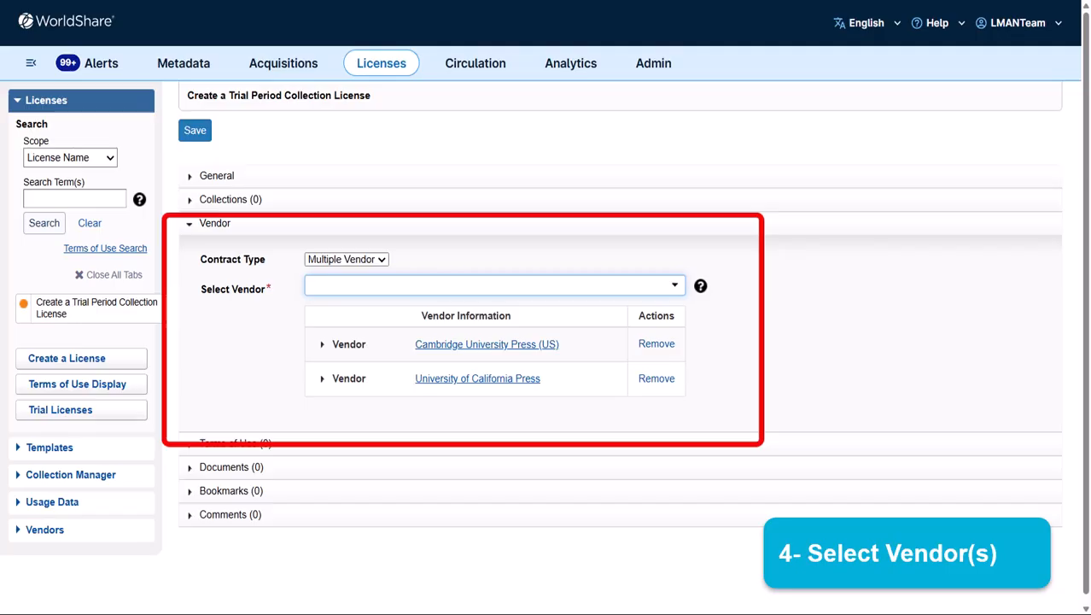
# - Go through the license's Terms of Use, Documents, Bookmarks and Comments sections, and save the license
pyautogui.click(193, 443)
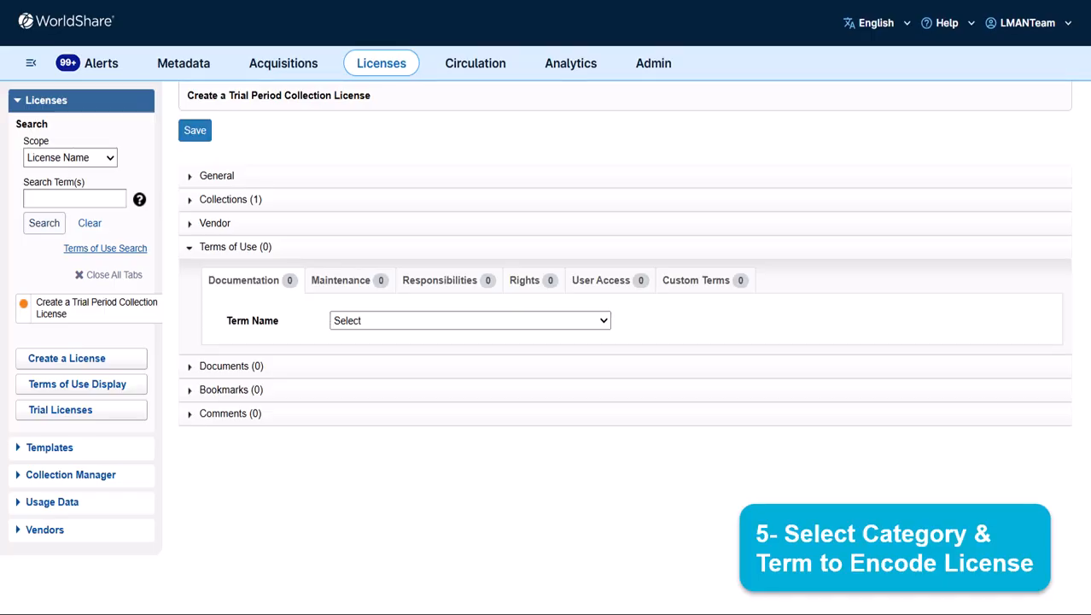
pyautogui.click(199, 367)
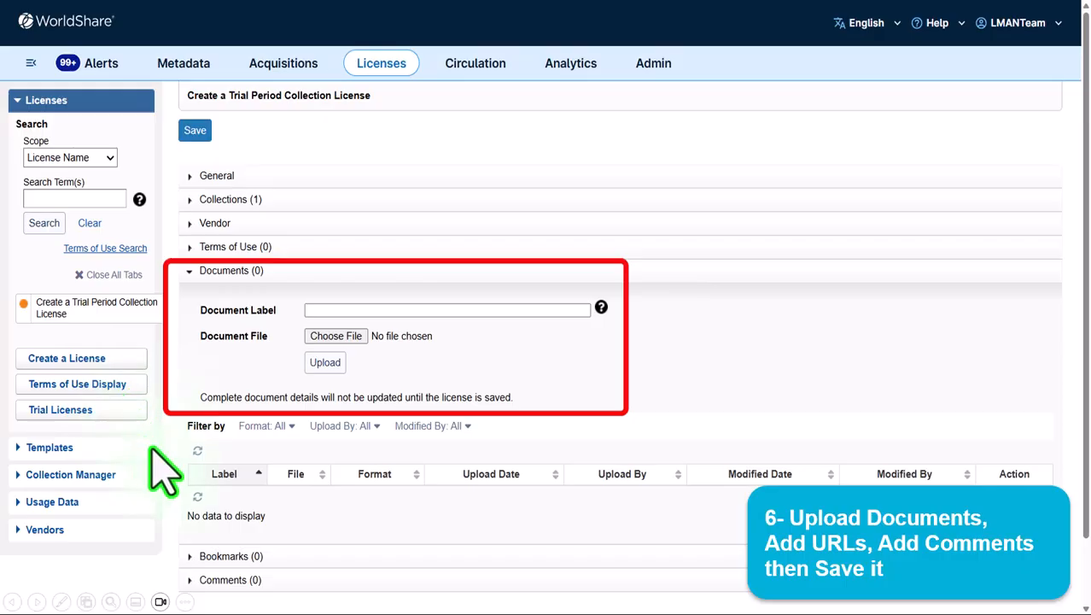
pyautogui.click(195, 556)
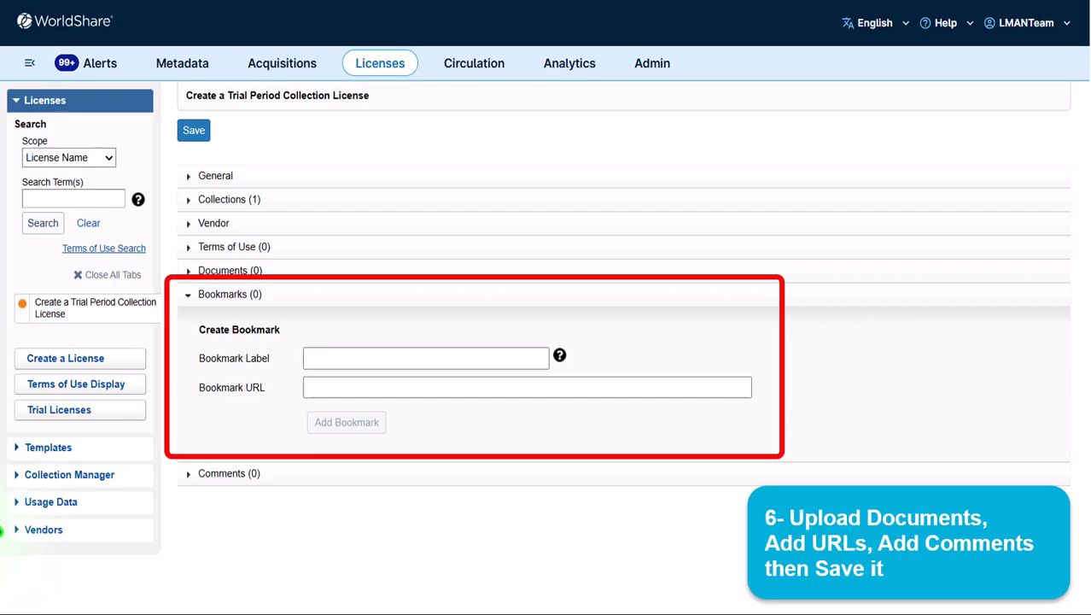
pyautogui.click(189, 475)
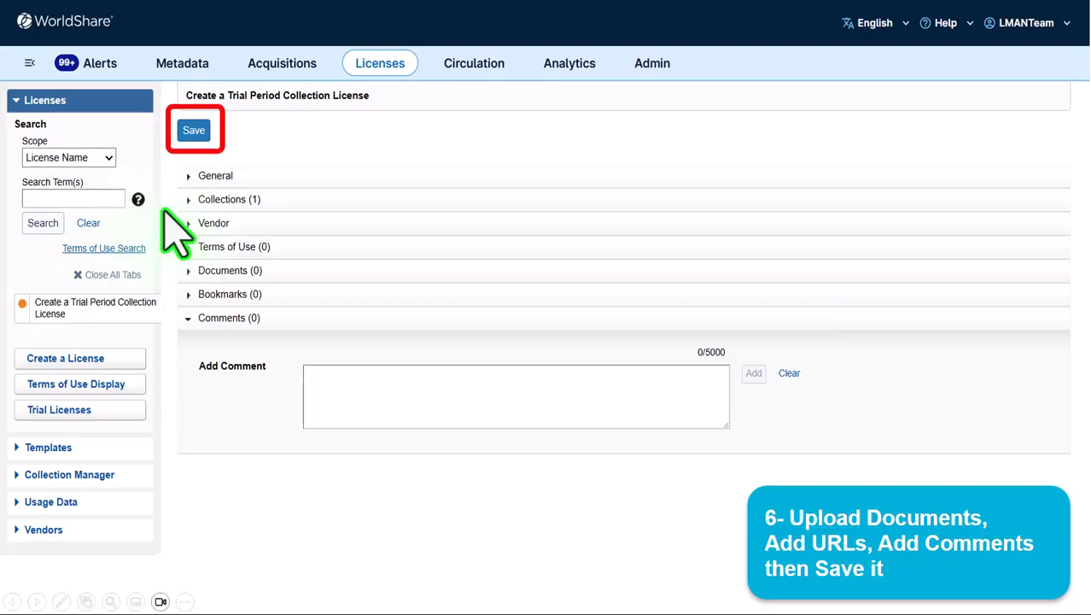
pyautogui.click(194, 129)
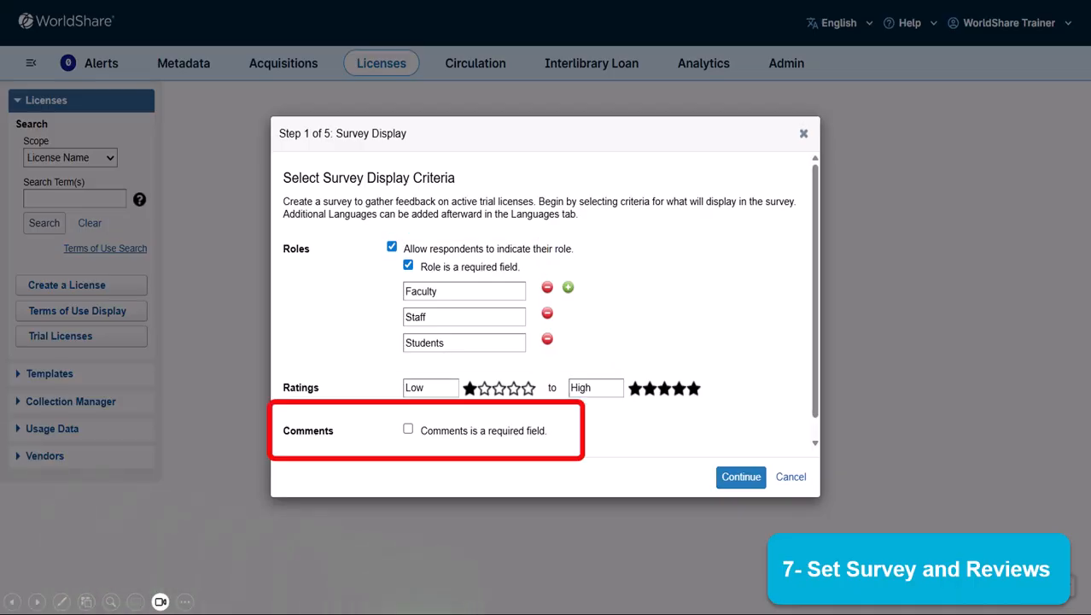
pyautogui.click(743, 476)
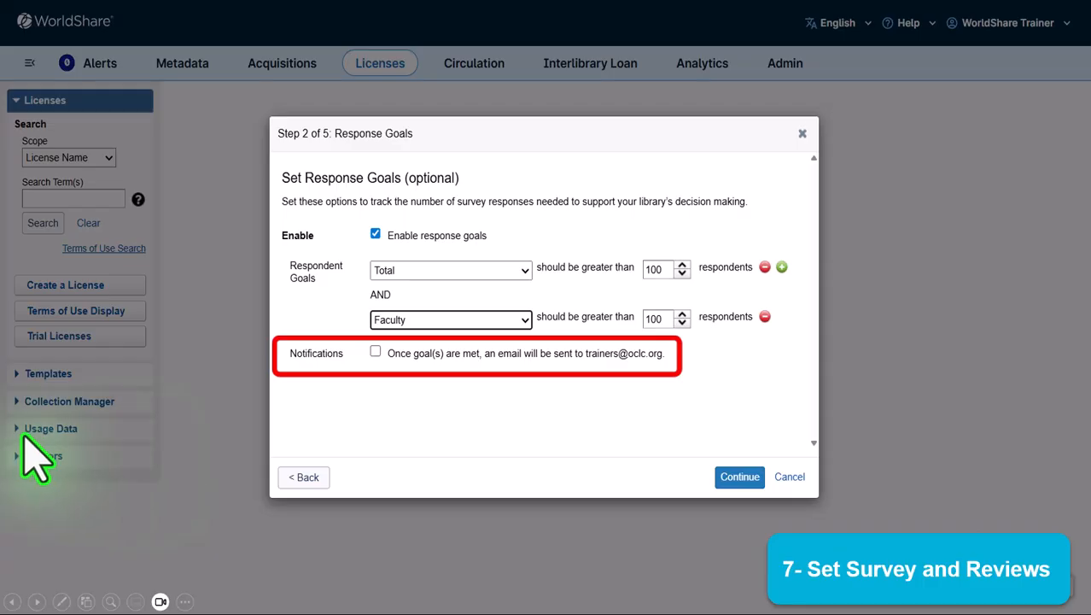
pyautogui.click(739, 477)
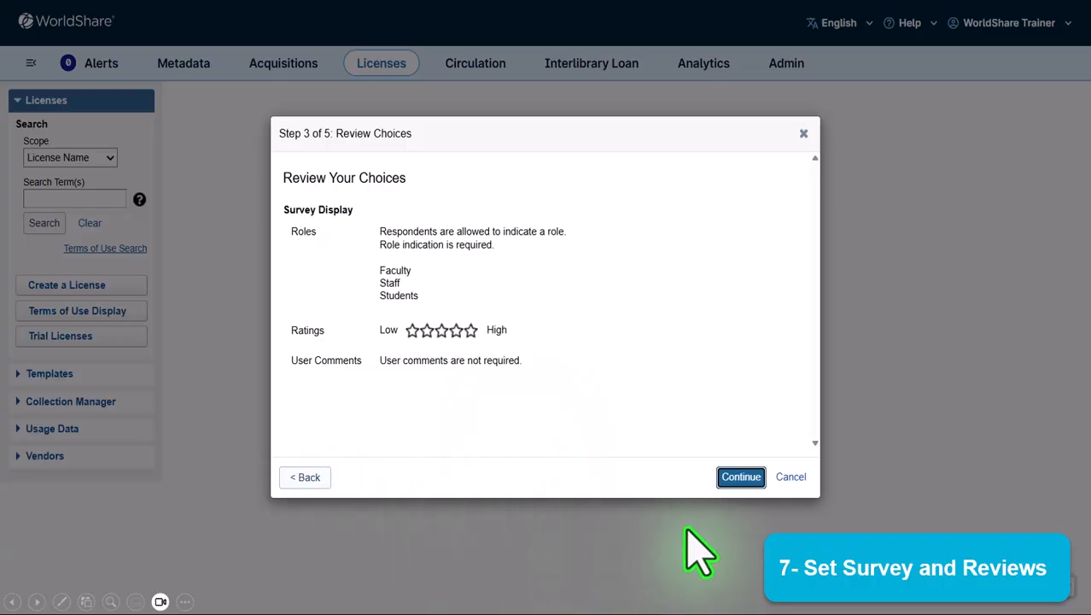
pyautogui.click(742, 476)
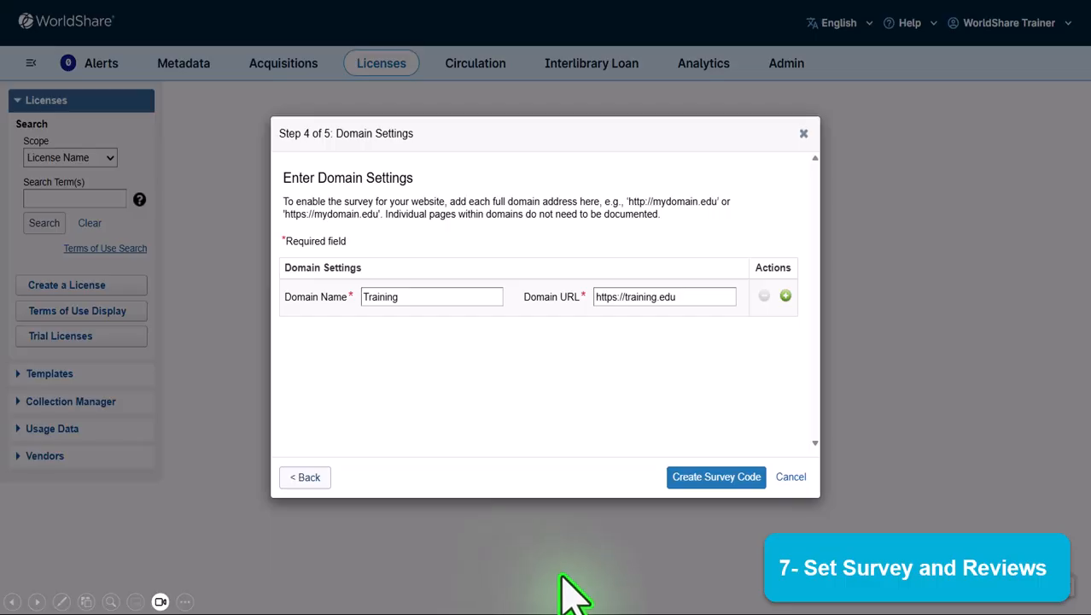
pyautogui.click(730, 480)
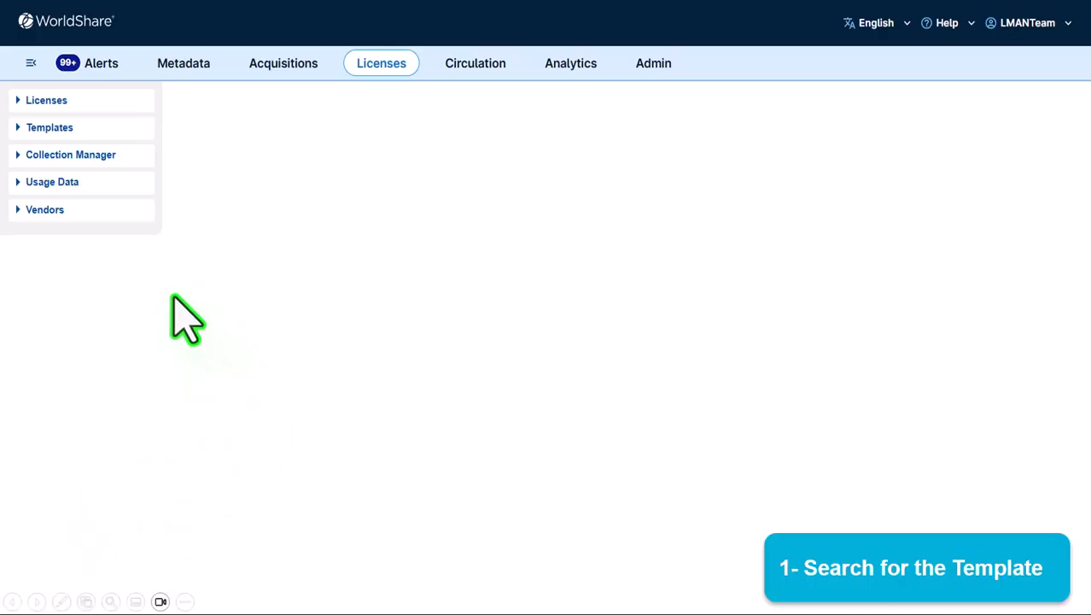
# - Search the license templates by Template Name for "private"
pyautogui.click(17, 129)
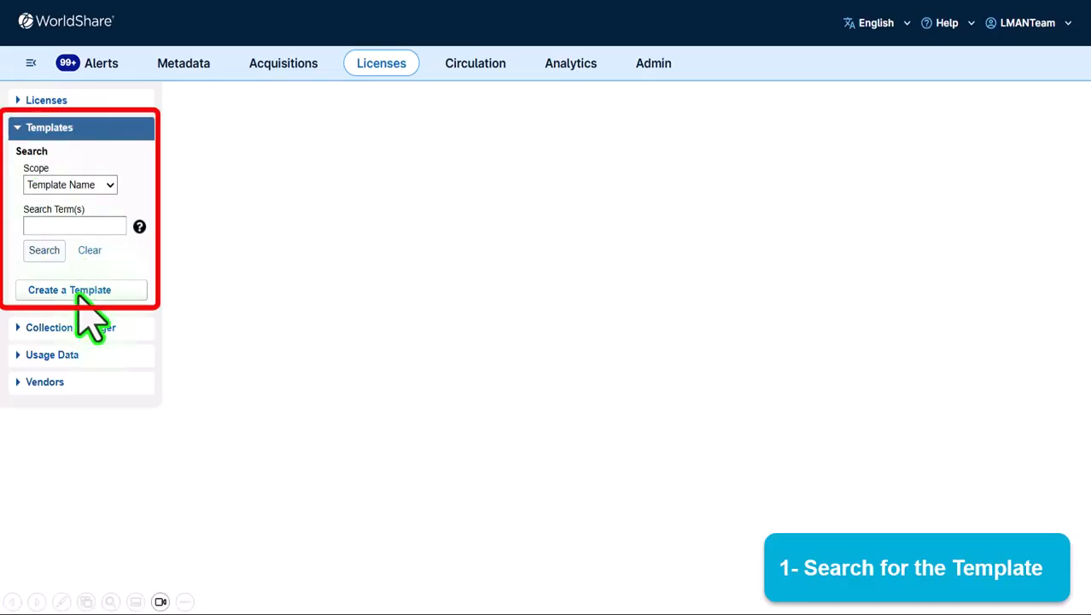
pyautogui.click(109, 185)
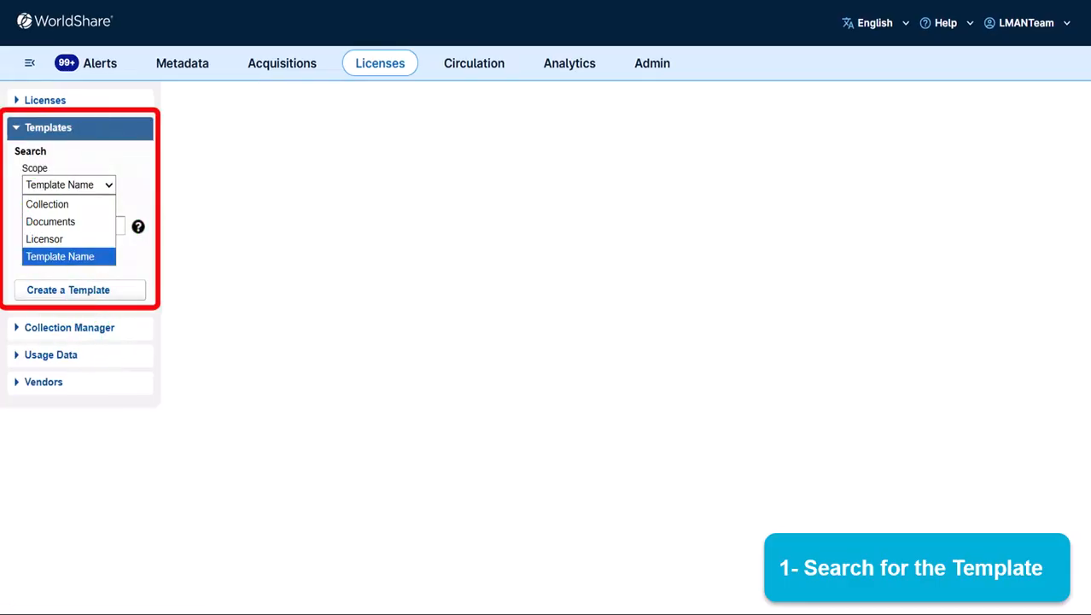
pyautogui.click(59, 250)
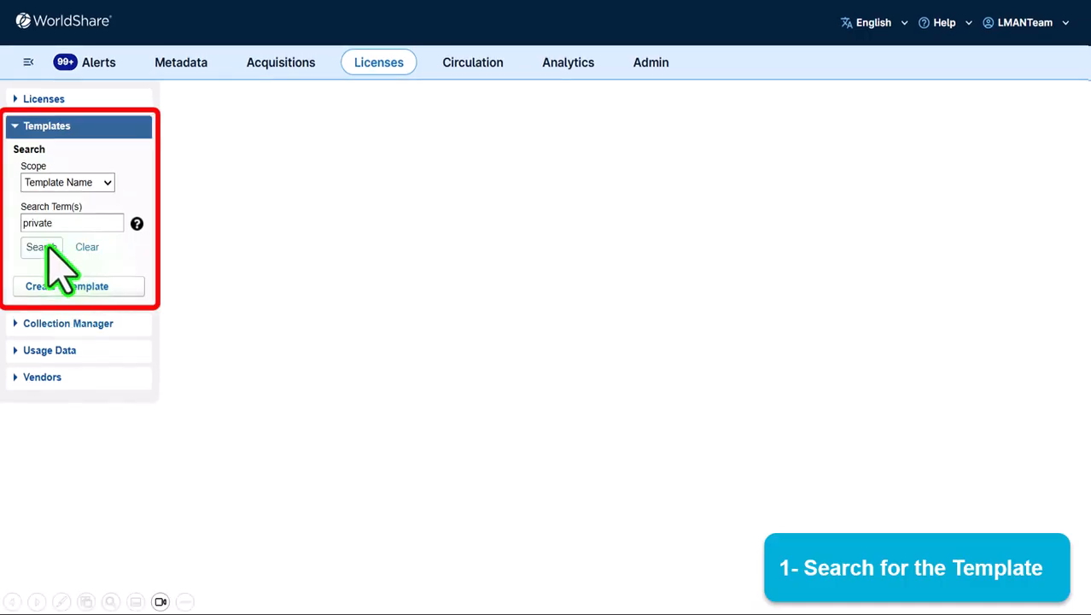
pyautogui.click(45, 247)
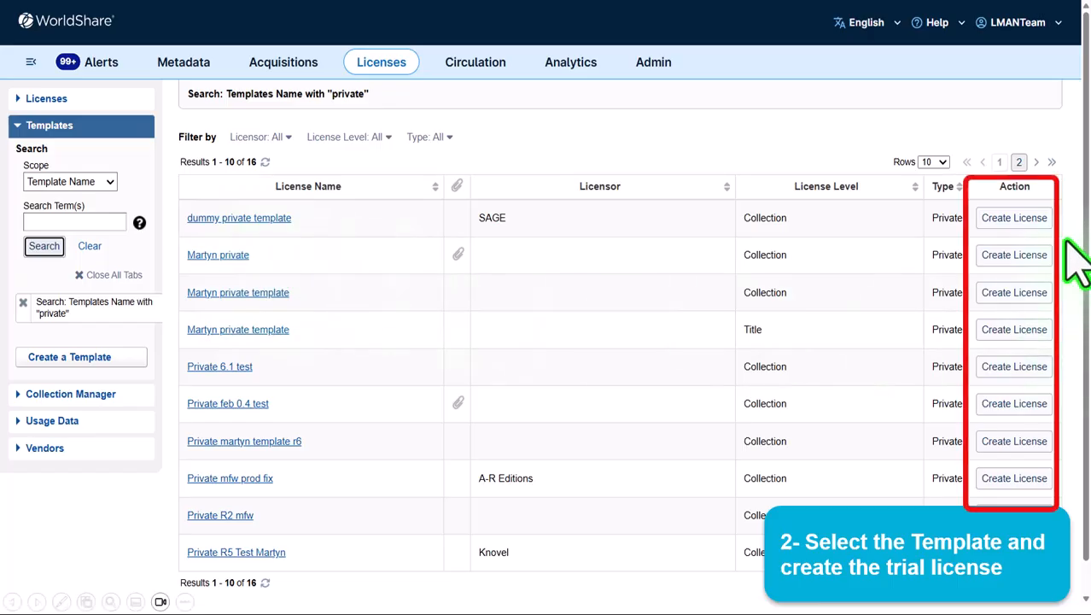
# - Create a collection-level Trial Period License from the second template in the search results
pyautogui.click(1044, 255)
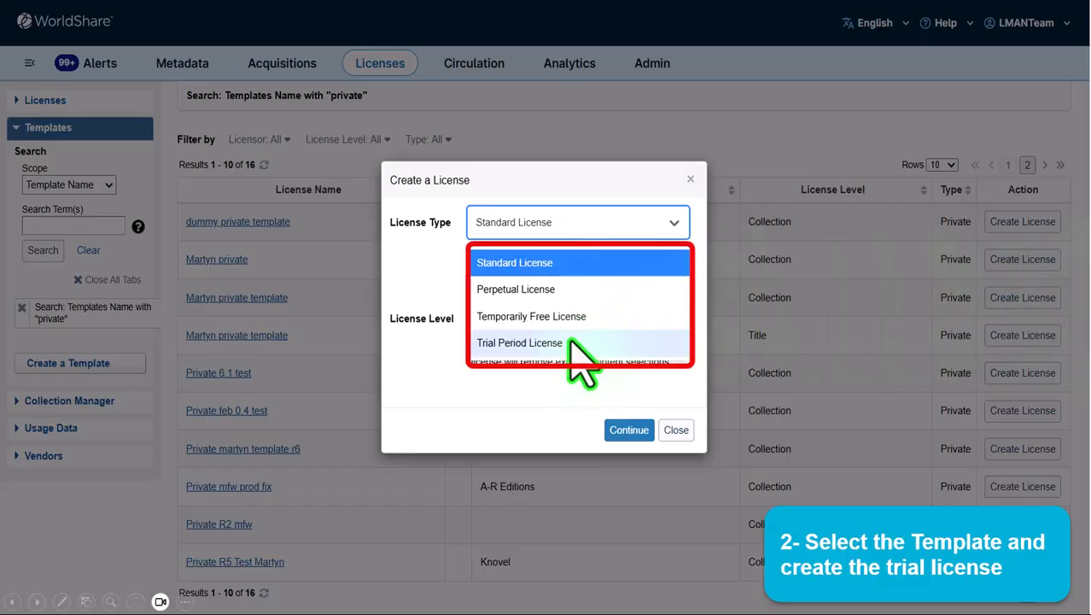
pyautogui.click(519, 343)
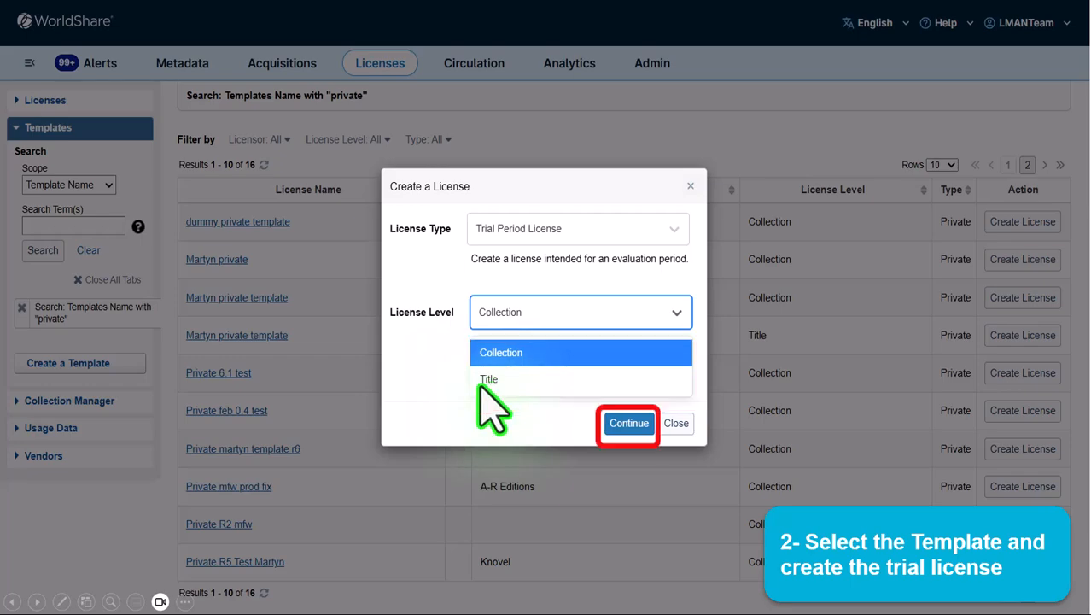
pyautogui.click(629, 422)
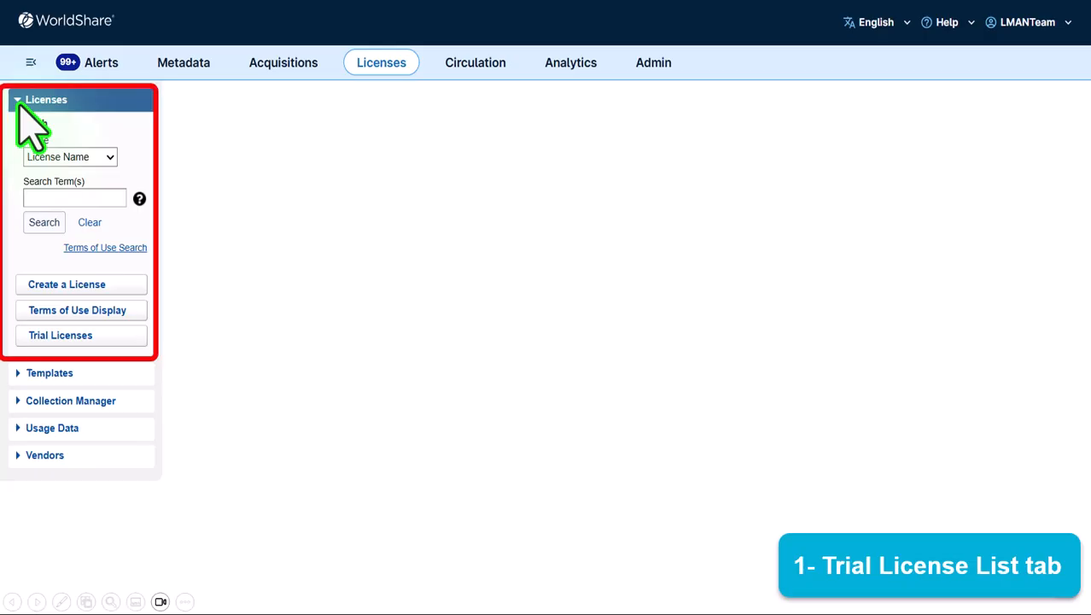
# - Open the trial licenses and review their content types, domain settings, survey settings, survey preview and available actions
pyautogui.click(60, 336)
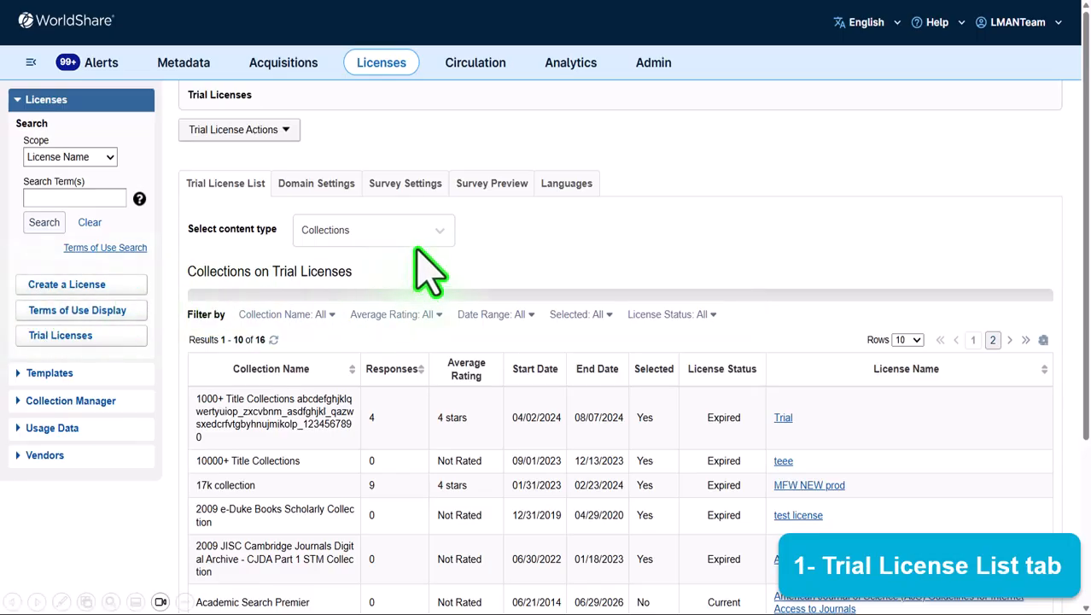
pyautogui.click(439, 233)
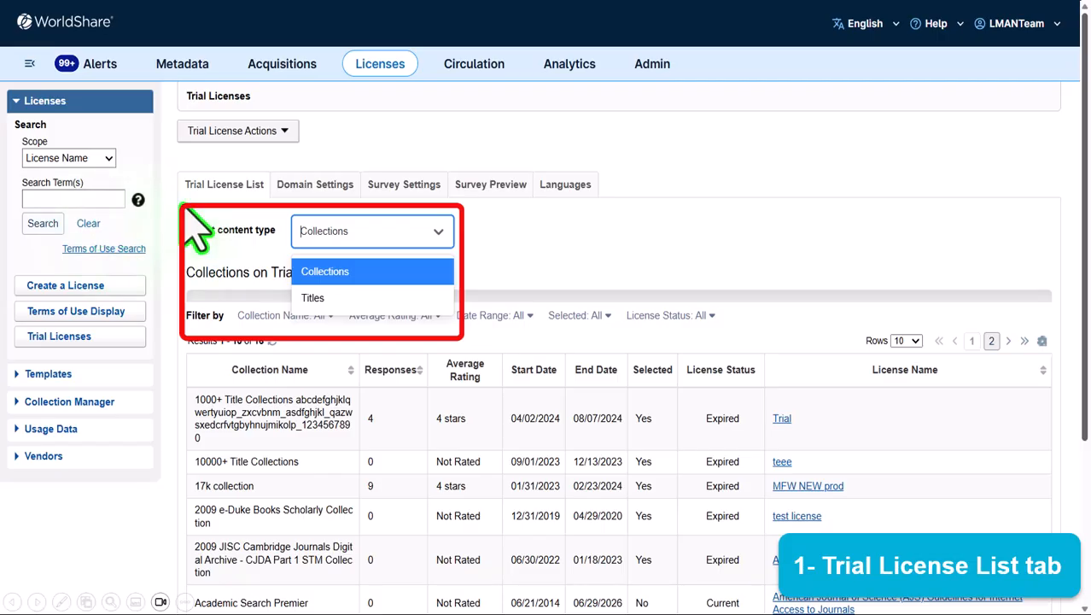
pyautogui.click(307, 185)
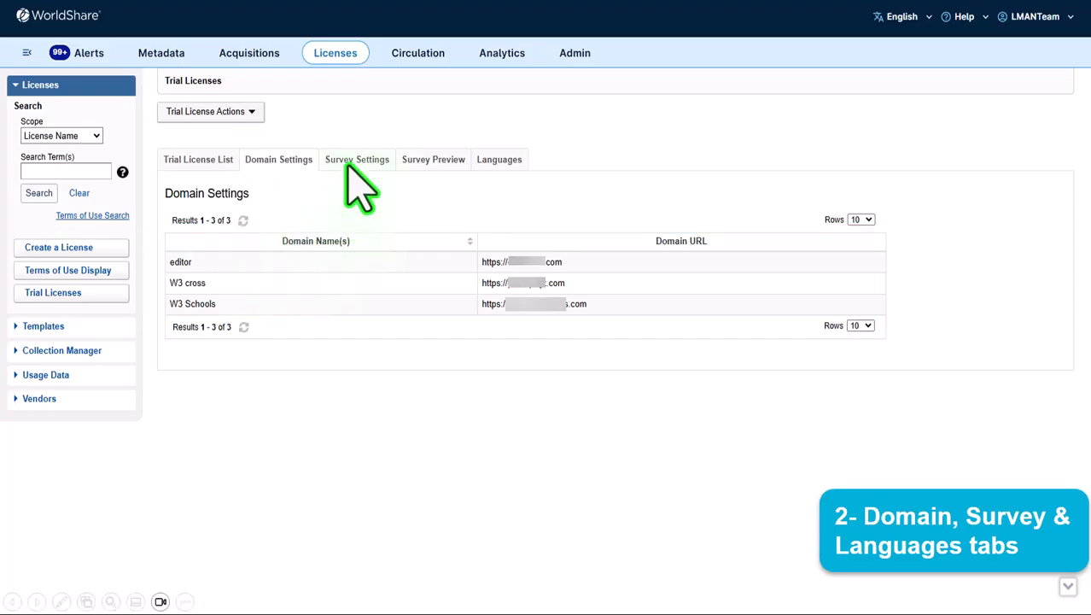
pyautogui.click(352, 162)
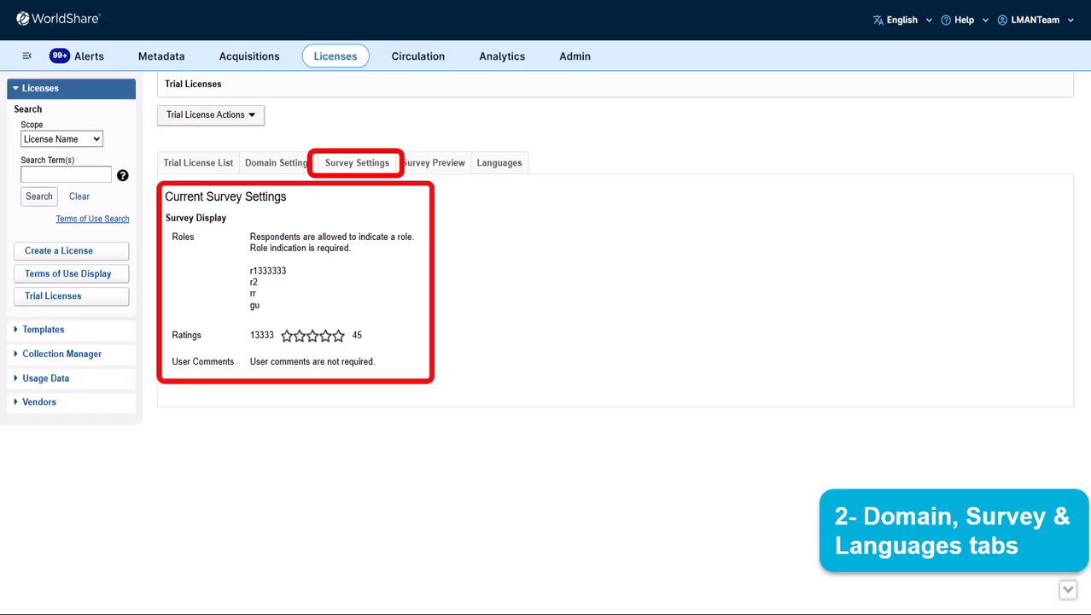
pyautogui.click(420, 164)
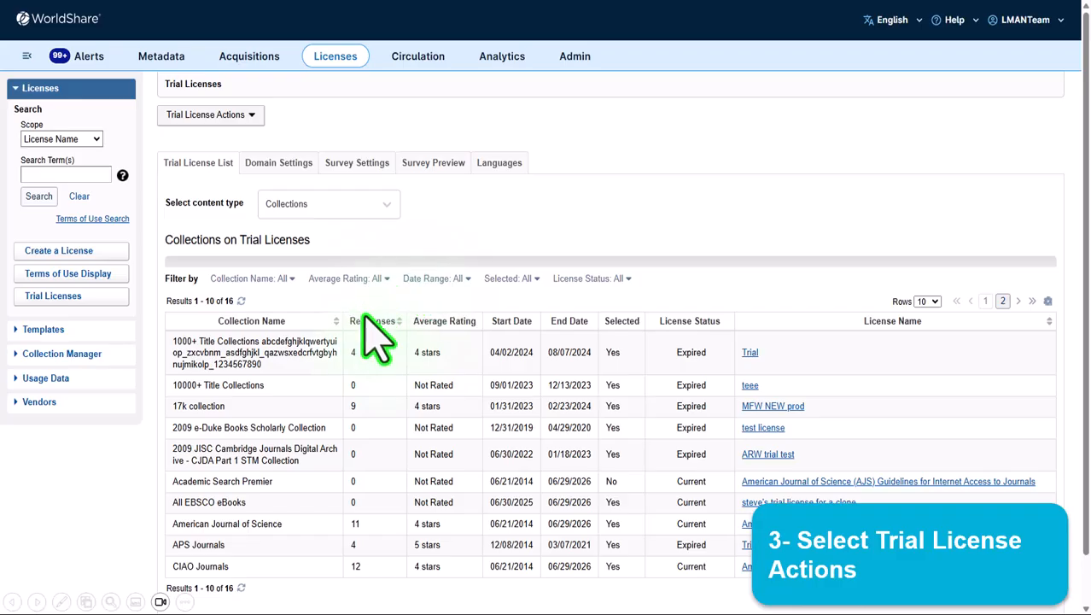
pyautogui.click(255, 114)
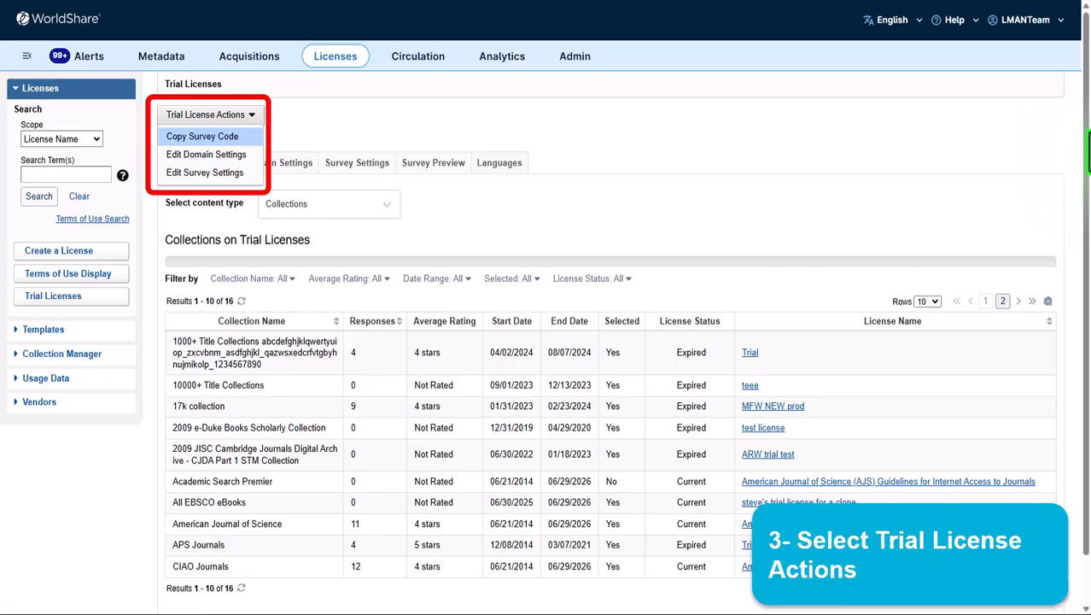
pyautogui.press('Right')
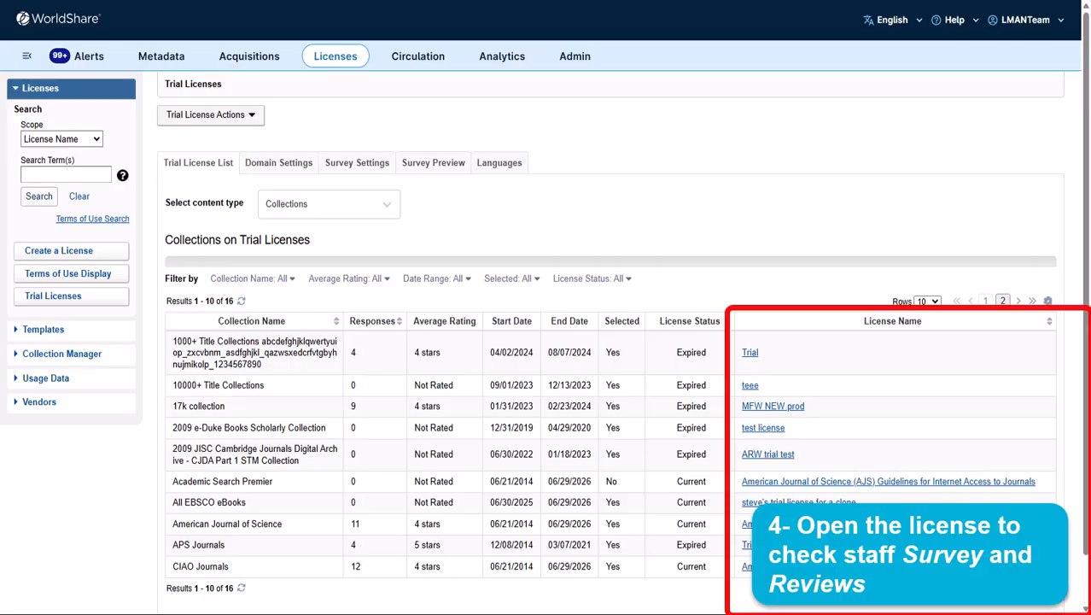
# - In the ARW trial test license, view survey data for 2009 JISC Cambridge Journals Digital Archive - CJDA Part 1 STM Collection and the change history
pyautogui.click(768, 455)
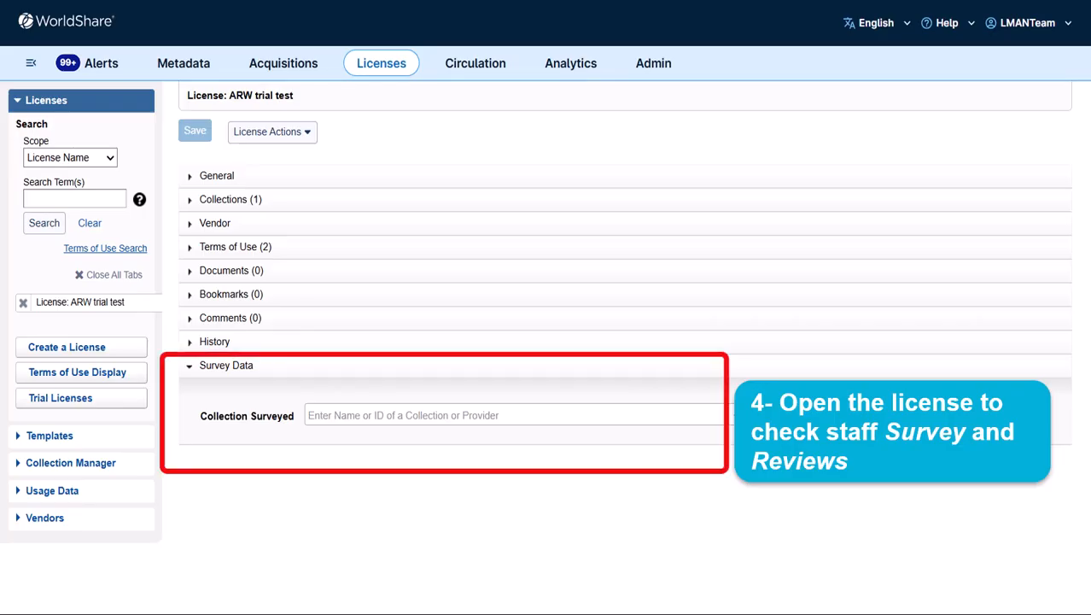
pyautogui.click(348, 419)
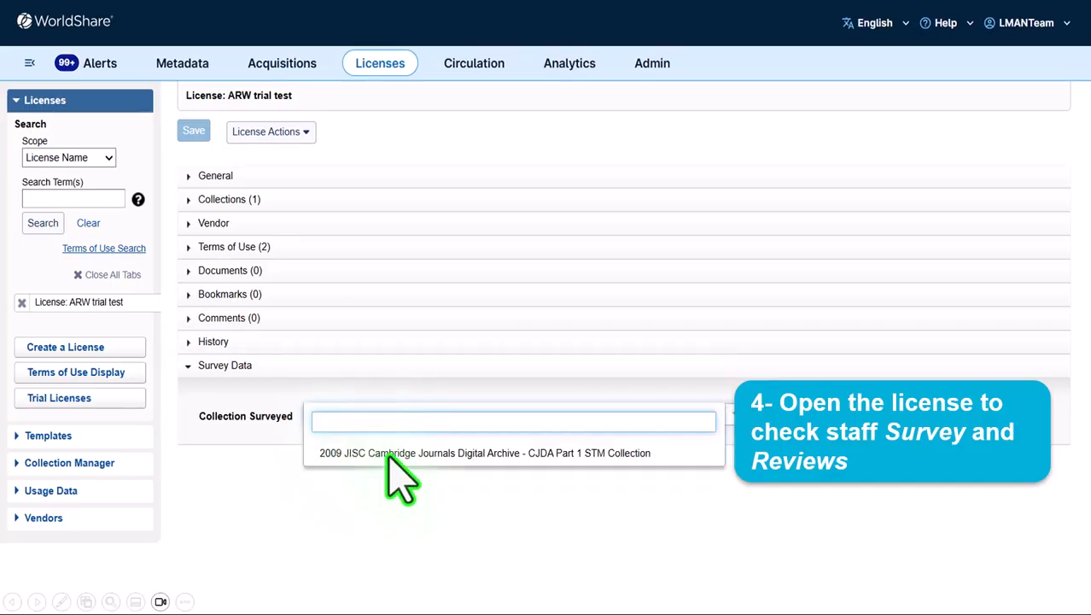
pyautogui.click(385, 453)
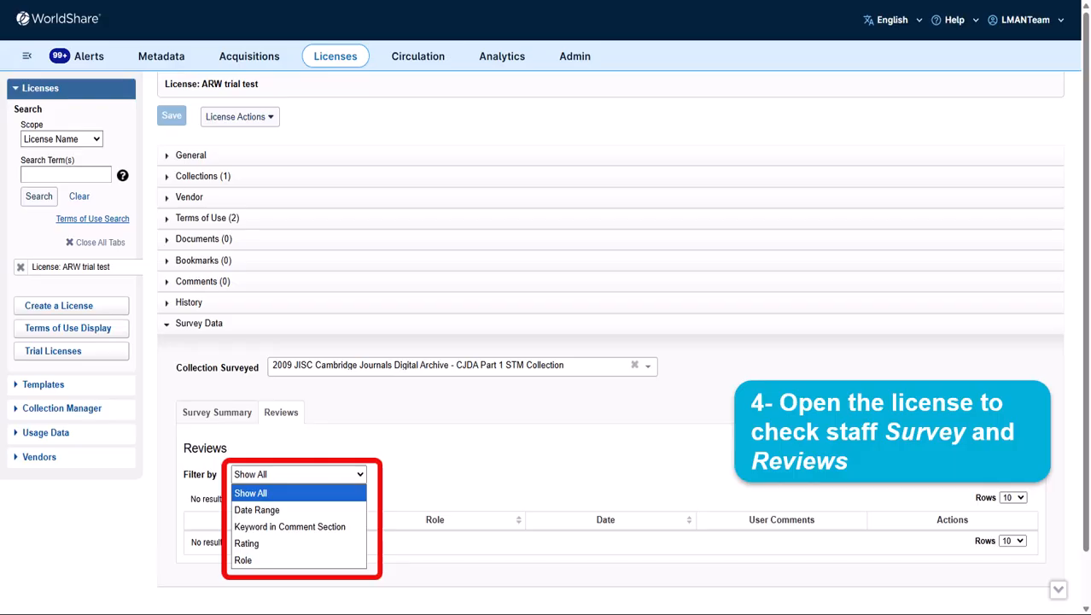
pyautogui.click(170, 303)
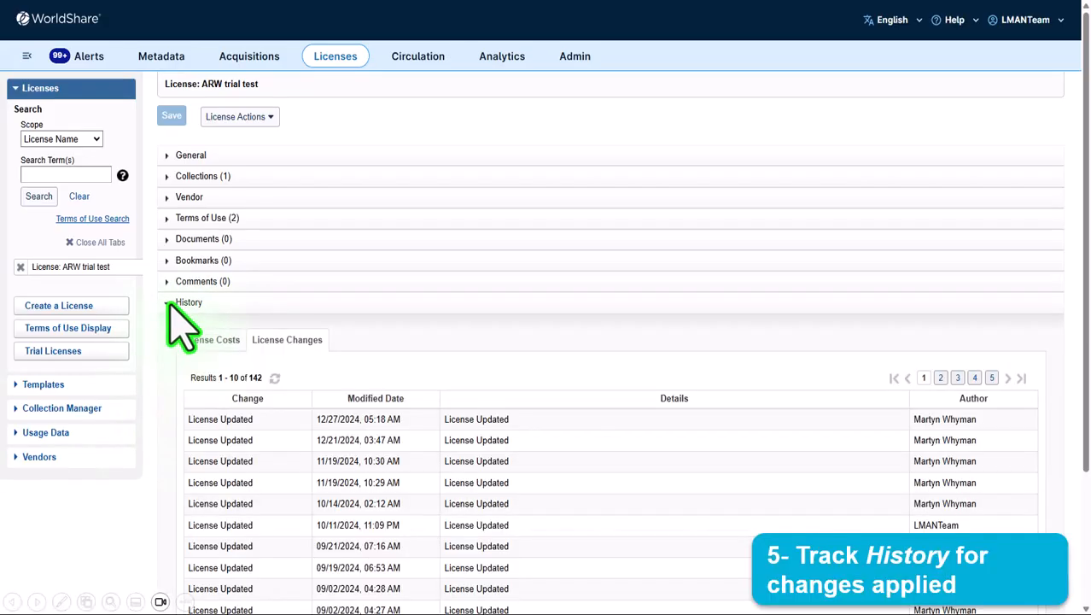